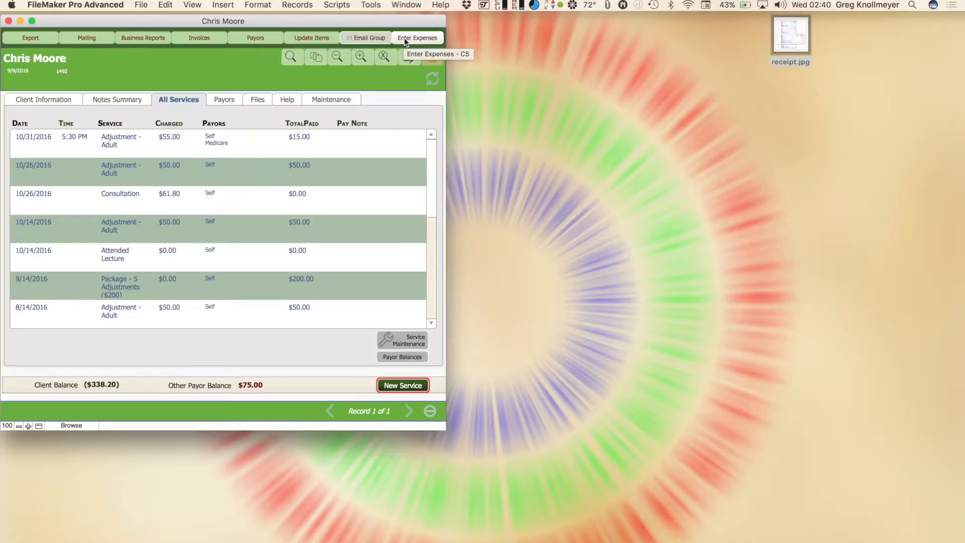
Step: Open the Expenses list, move its window beside the client record, and browse the existing expense entries
{"action": "left_click", "coordinate": [405, 39]}
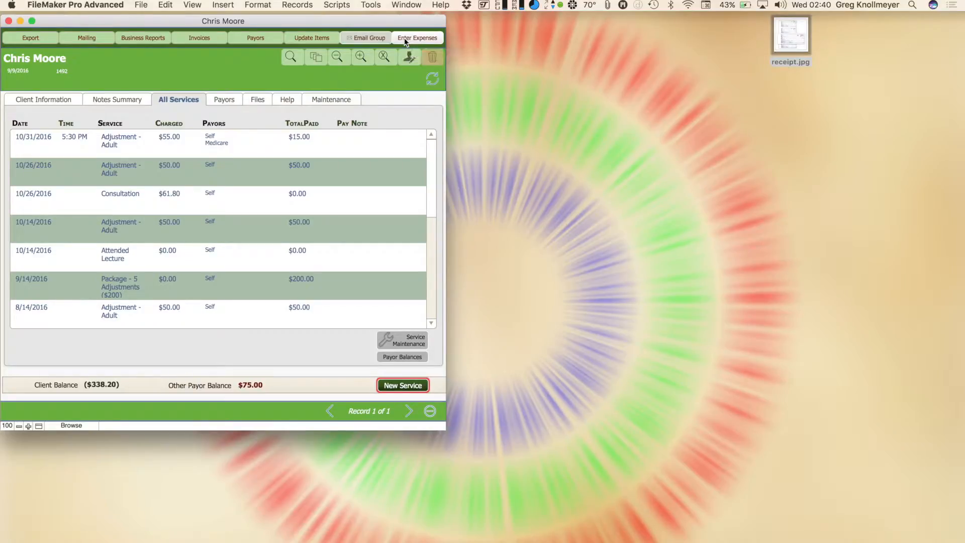
{"action": "left_click_drag", "start_coordinate": [233, 21], "coordinate": [641, 6]}
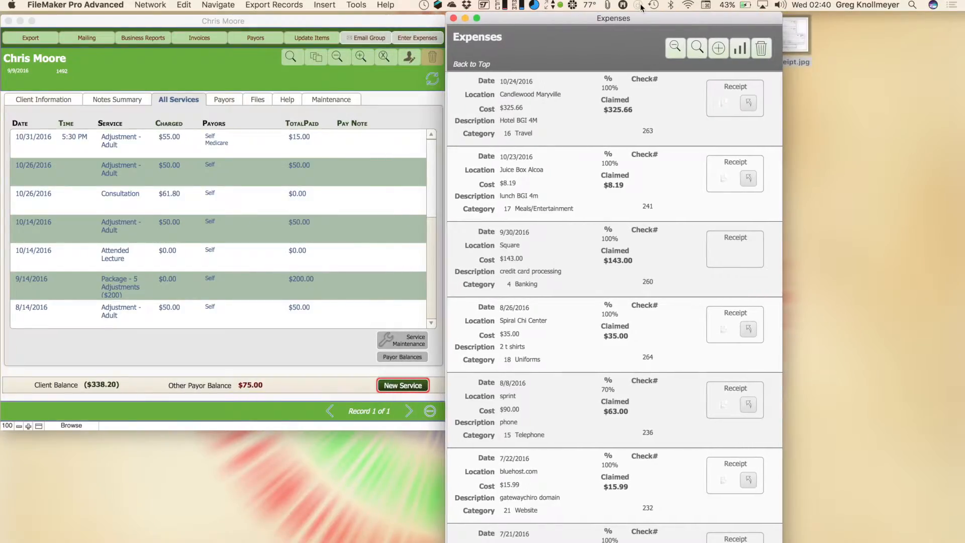
{"action": "scroll", "coordinate": [669, 200], "scroll_direction": "down", "scroll_amount": 15}
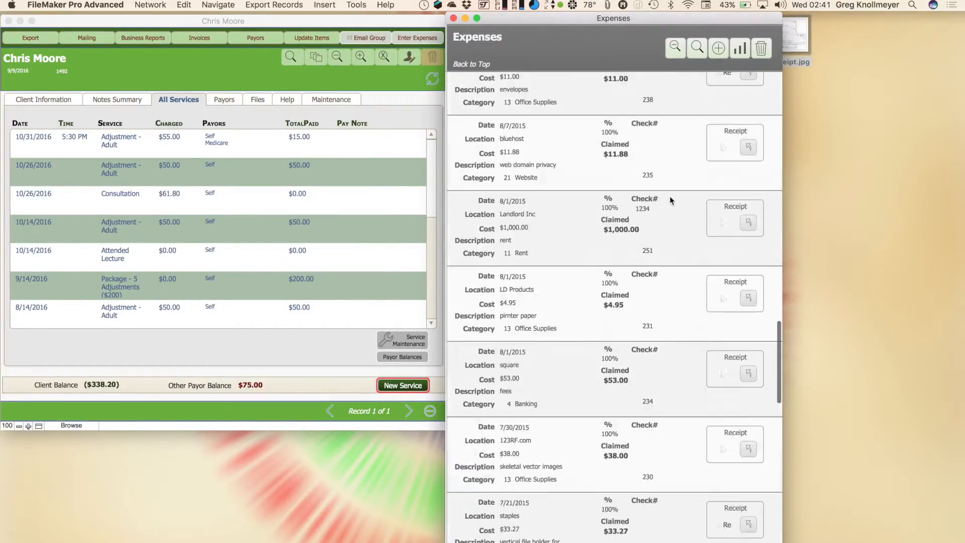
Step: Add a new expense record dated 11/2/2016 with the location staples
{"action": "left_click", "coordinate": [718, 48]}
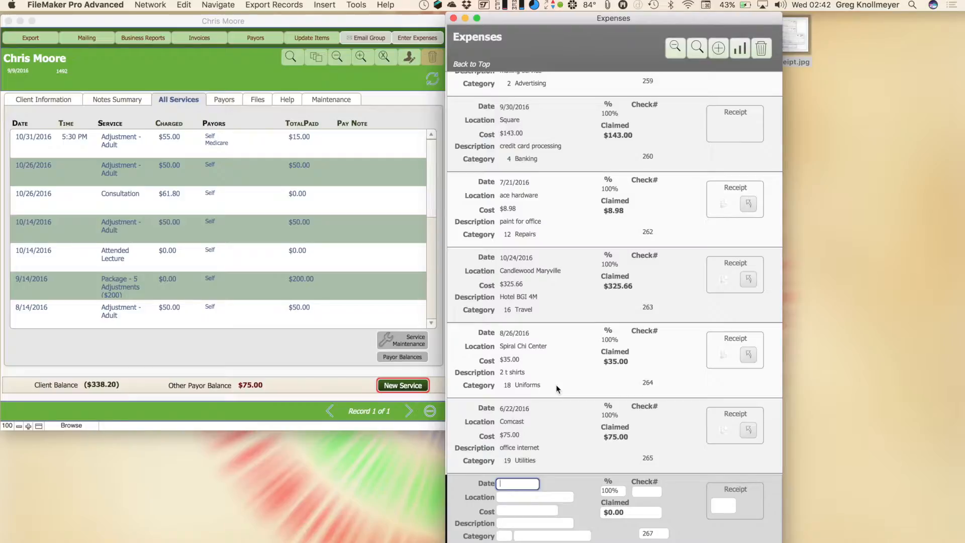
{"action": "type", "text": "11/2/2016"}
{"action": "key", "text": "Tab"}
{"action": "type", "text": "s"}
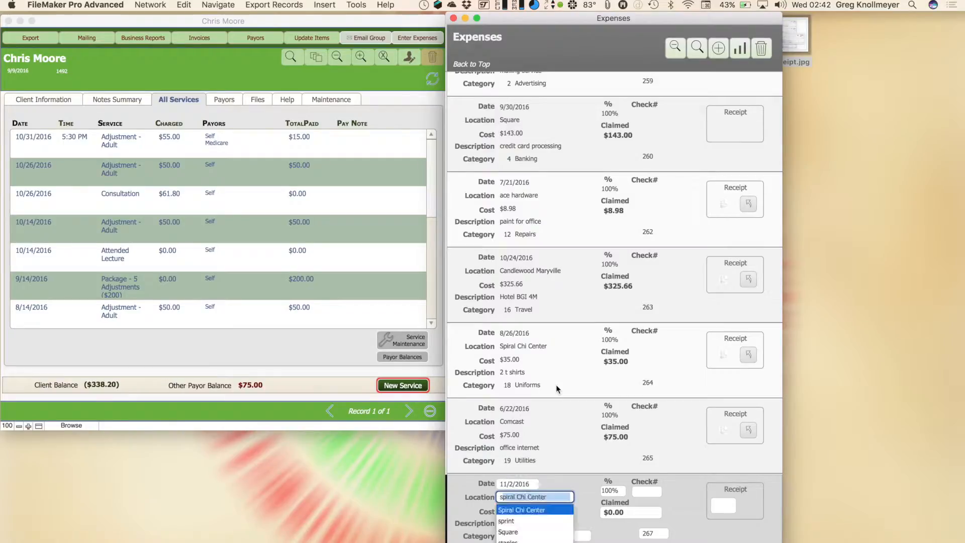
{"action": "type", "text": "taples"}
{"action": "key", "text": "Tab"}
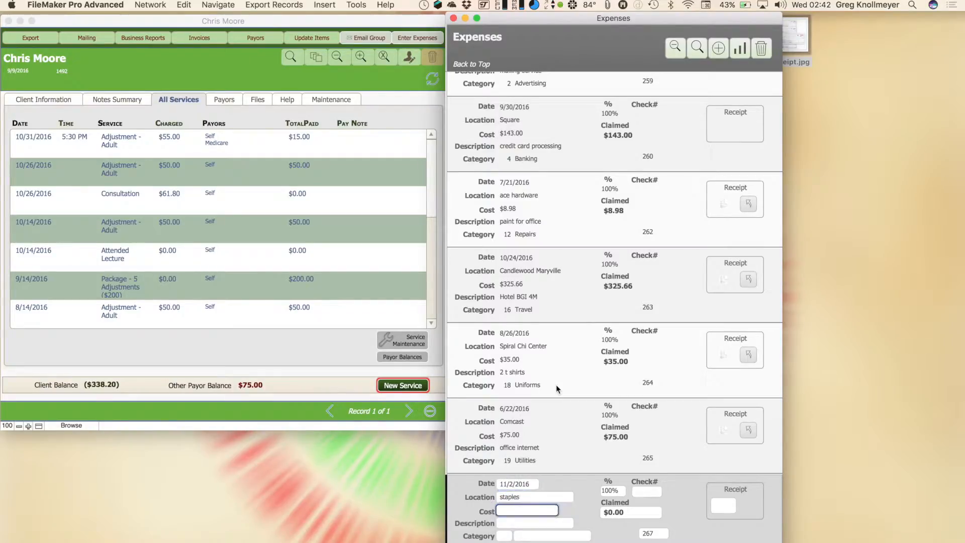
Step: Complete the staples expense with a cost of $20, the description paper and the category Office Supplies
{"action": "type", "text": "20"}
{"action": "key", "text": "Tab"}
{"action": "type", "text": "pa"}
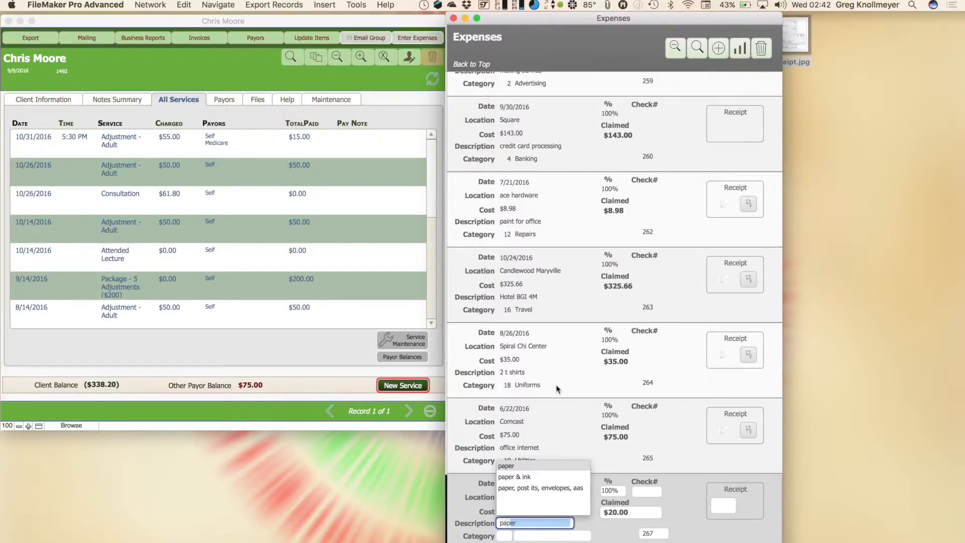
{"action": "key", "text": "Tab"}
{"action": "key", "text": "o"}
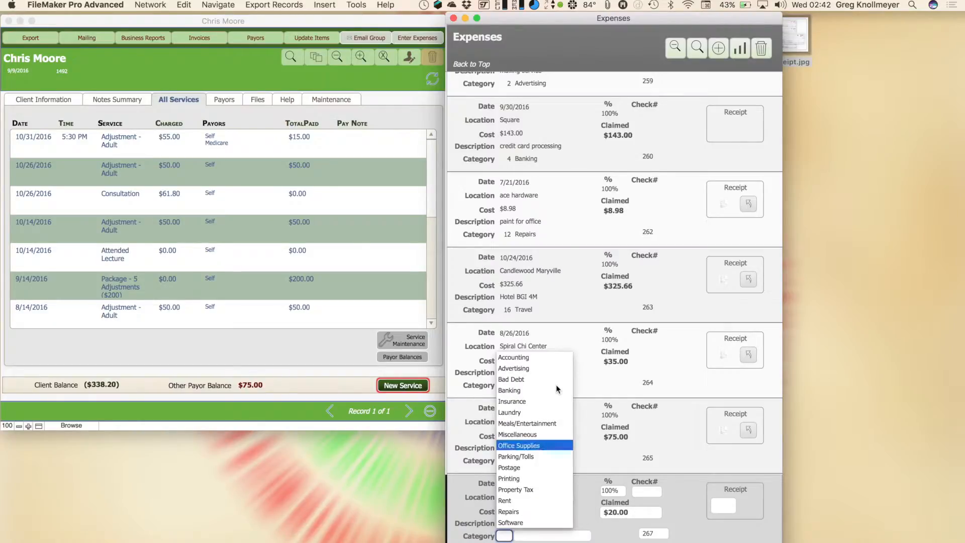
{"action": "key", "text": "Tab"}
{"action": "type", "text": "1"}
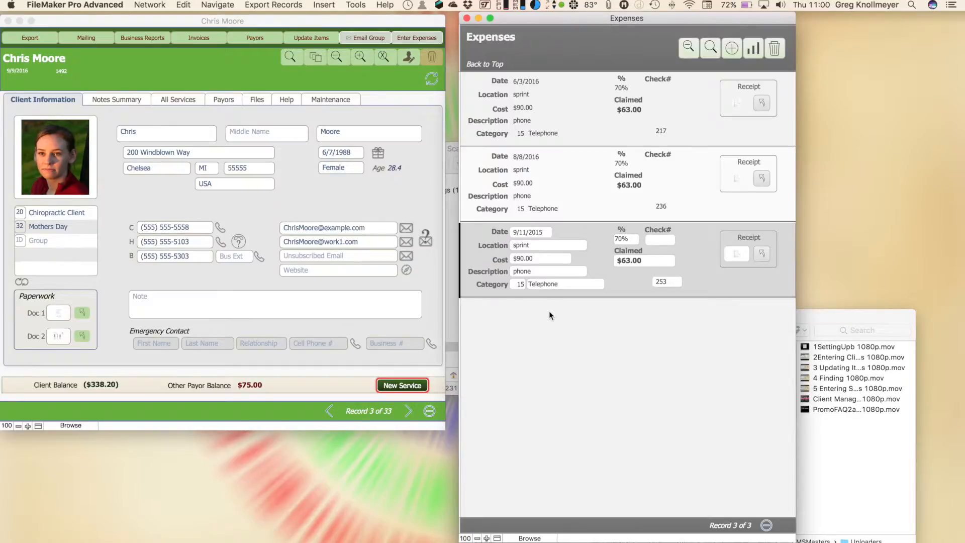
Step: Add another expense with a cost of $300 and set its claimed percentage to .5
{"action": "left_click", "coordinate": [732, 57]}
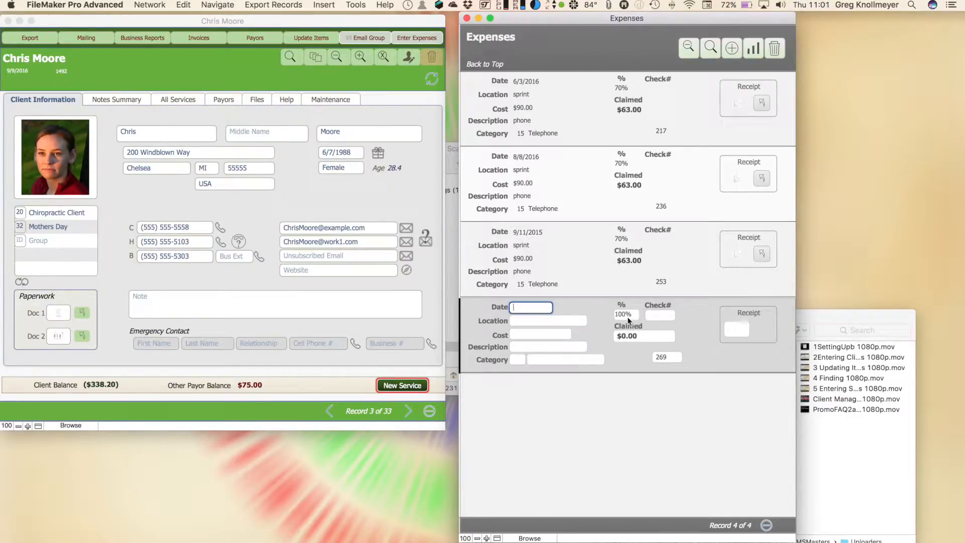
{"action": "left_click", "coordinate": [538, 335]}
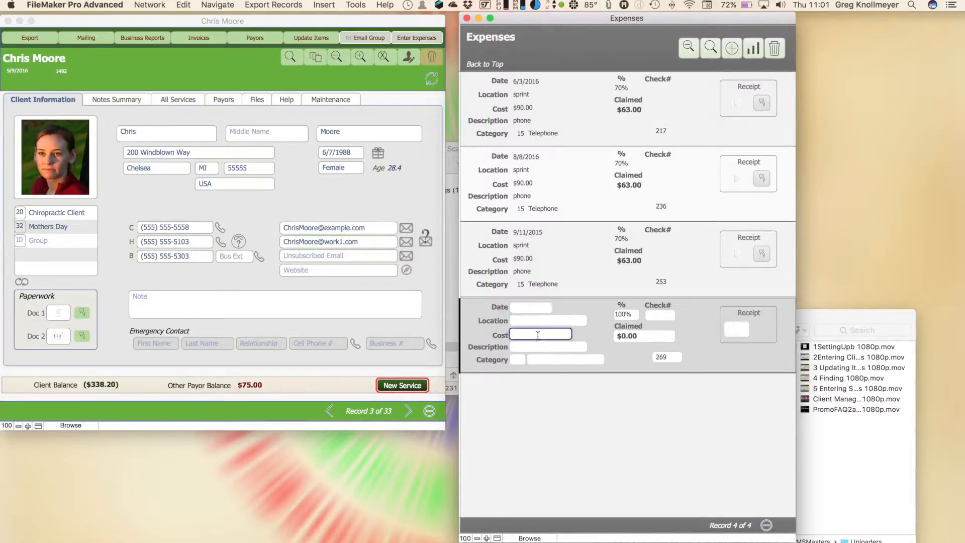
{"action": "type", "text": "300"}
{"action": "left_click", "coordinate": [574, 315]}
{"action": "left_click", "coordinate": [626, 314]}
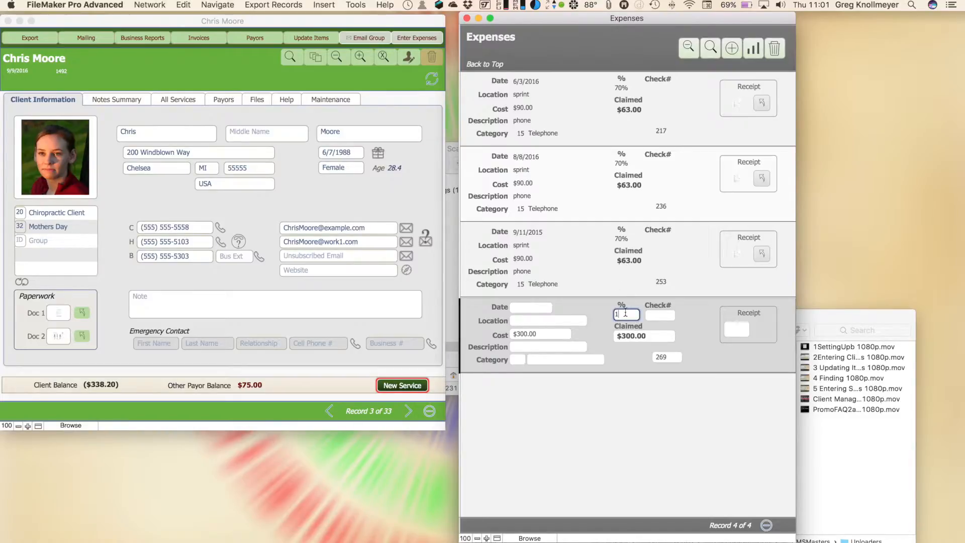
{"action": "key", "text": "BackSpace"}
{"action": "type", "text": ".5"}
{"action": "key", "text": "Tab"}
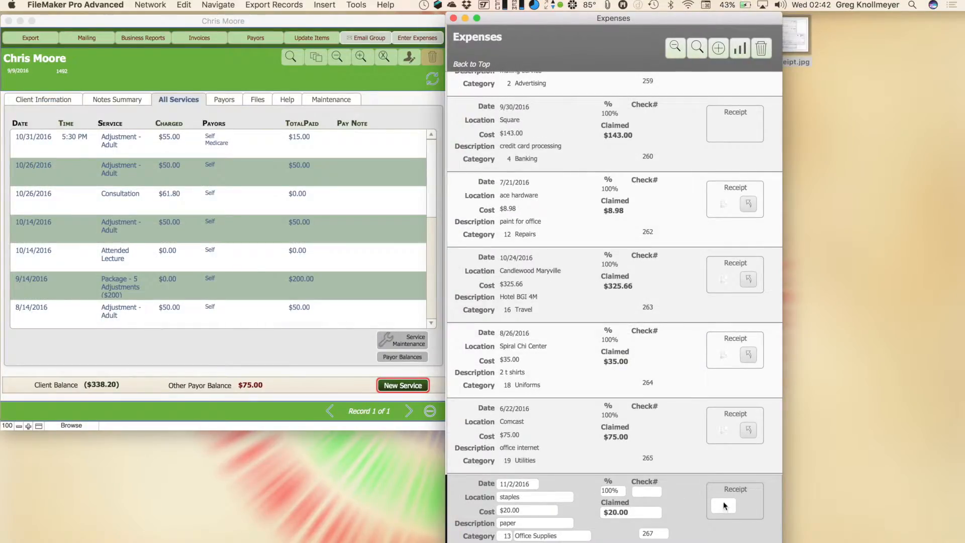
Step: Move the Expenses window off the desktop file, preview receipt.jpg, and attach it to the 11/2/2016 staples expense's Receipt field
{"action": "left_click_drag", "start_coordinate": [639, 18], "coordinate": [603, 18]}
{"action": "left_click", "coordinate": [794, 41]}
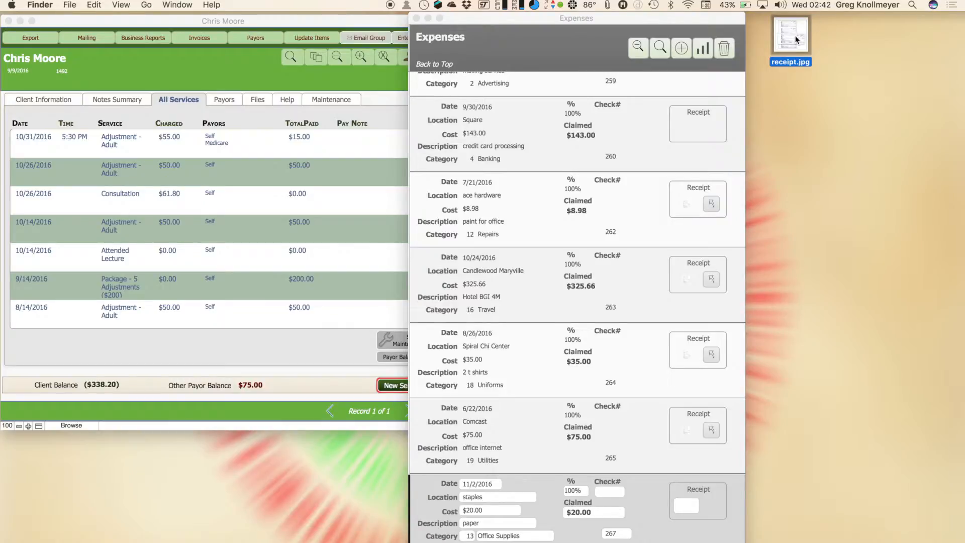
{"action": "key", "text": "space"}
{"action": "key", "text": "space"}
{"action": "left_click_drag", "start_coordinate": [796, 39], "coordinate": [688, 511]}
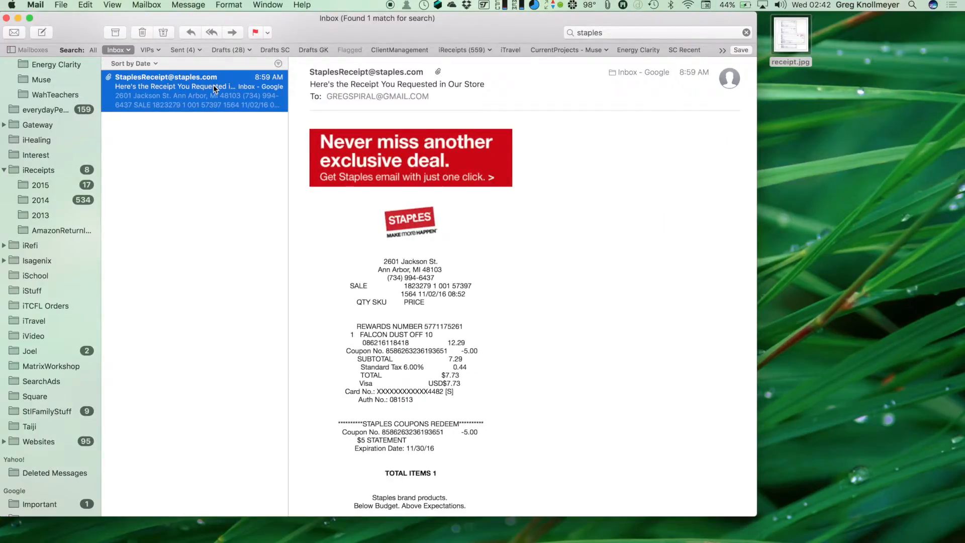
Step: Save the Staples receipt email from Mail to the desktop and attach that file to the staples expense's Receipt field
{"action": "left_click_drag", "start_coordinate": [195, 85], "coordinate": [834, 171]}
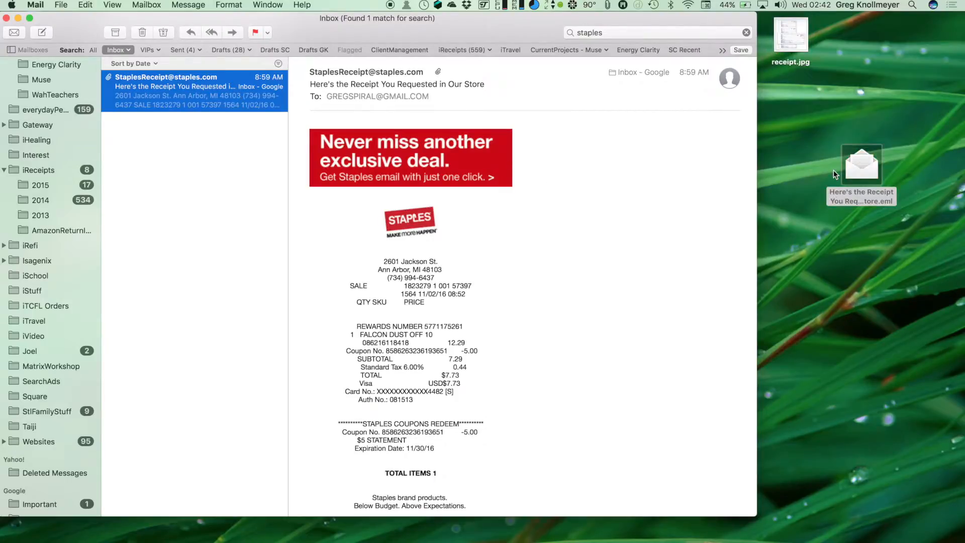
{"action": "key", "text": "ctrl+Left"}
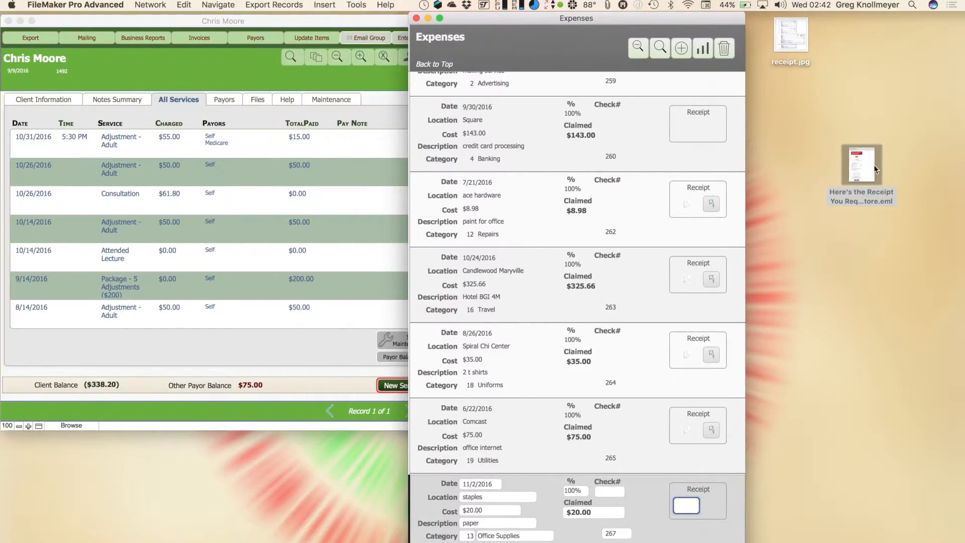
{"action": "left_click_drag", "start_coordinate": [878, 172], "coordinate": [690, 507]}
Step: Preview the email attached to the staples expense with Quick Look, read through its contents, and close the preview
{"action": "left_click", "coordinate": [711, 505]}
{"action": "left_click", "coordinate": [685, 498]}
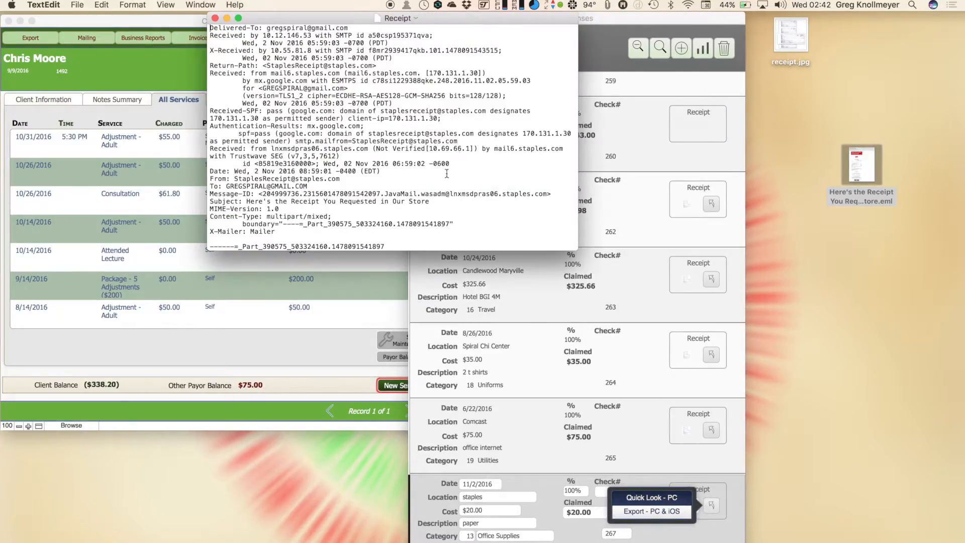
{"action": "scroll", "coordinate": [447, 174], "scroll_direction": "down", "scroll_amount": 5}
{"action": "scroll", "coordinate": [447, 173], "scroll_direction": "down", "scroll_amount": 10}
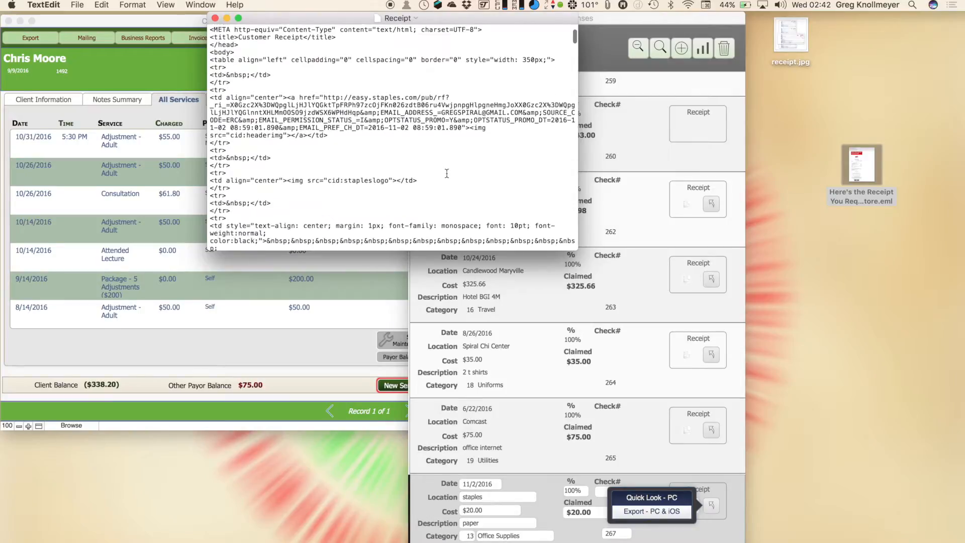
{"action": "scroll", "coordinate": [447, 173], "scroll_direction": "down", "scroll_amount": 10}
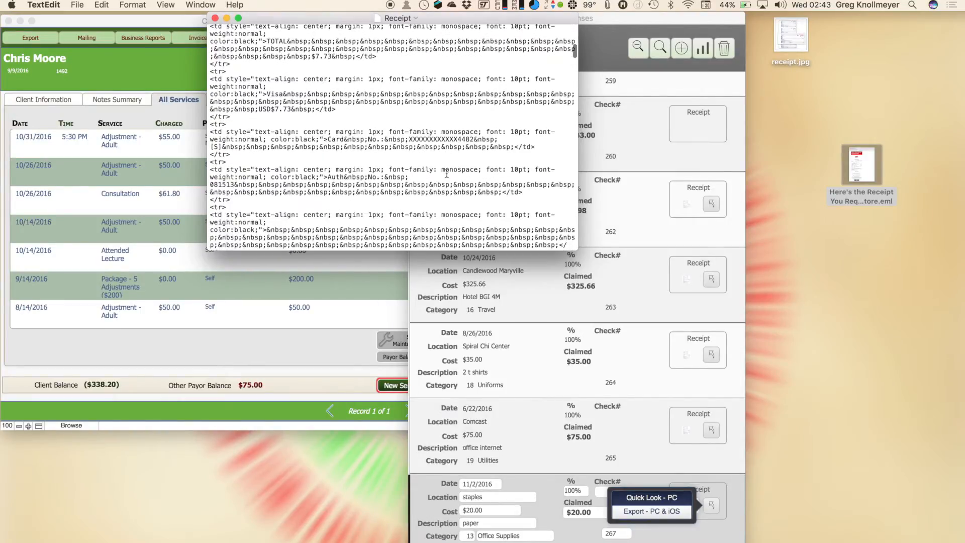
{"action": "left_click", "coordinate": [215, 18]}
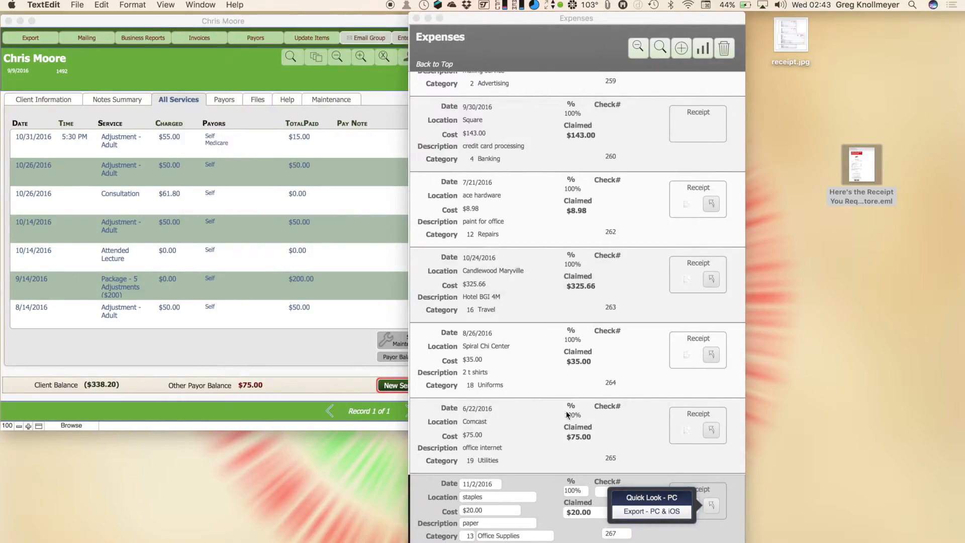
Step: Export the staples expense's attached receipt to the Desktop as 222.eml
{"action": "left_click", "coordinate": [656, 512]}
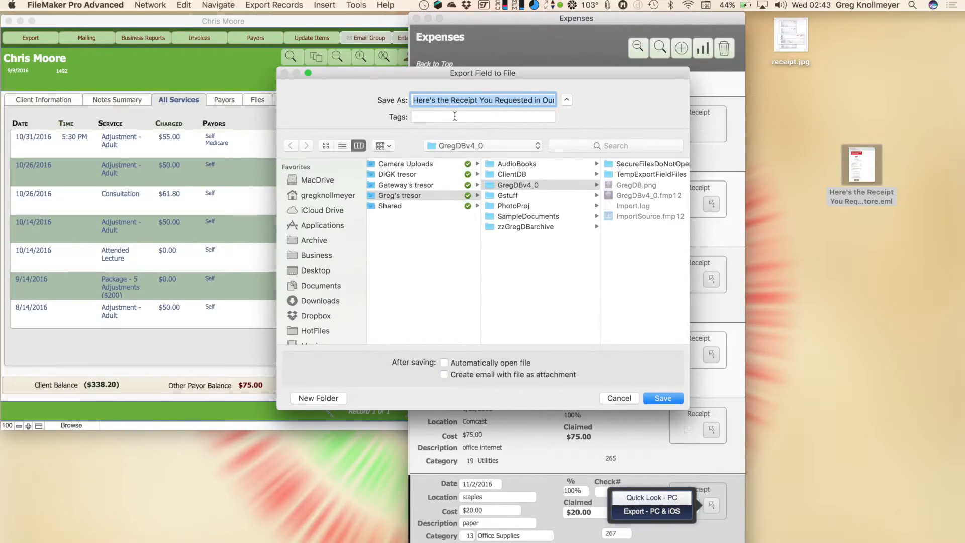
{"action": "type", "text": "222.eml"}
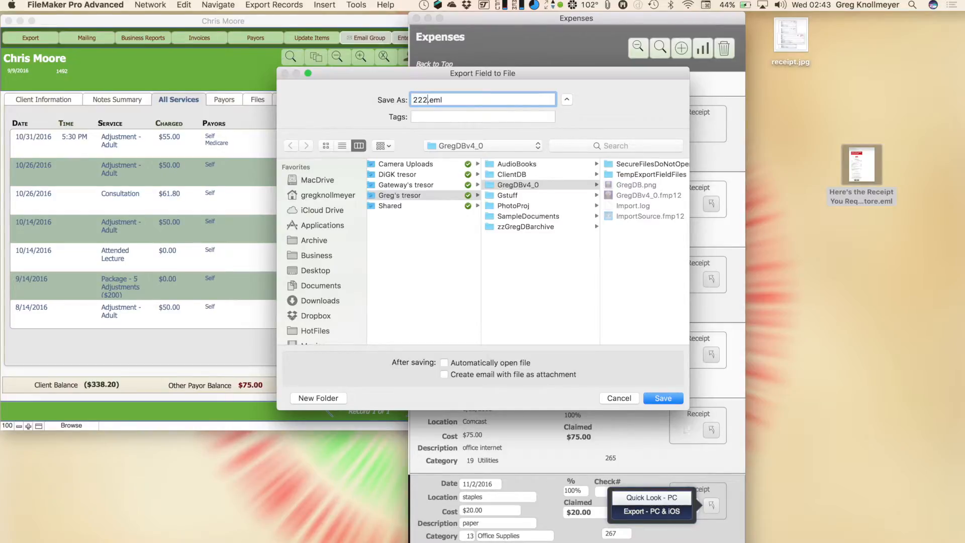
{"action": "left_click", "coordinate": [321, 272]}
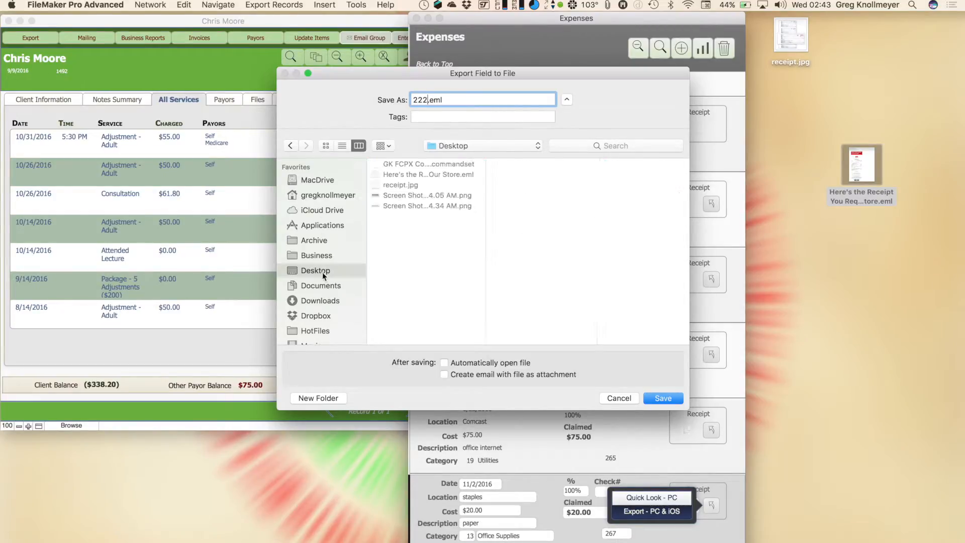
{"action": "left_click", "coordinate": [662, 396]}
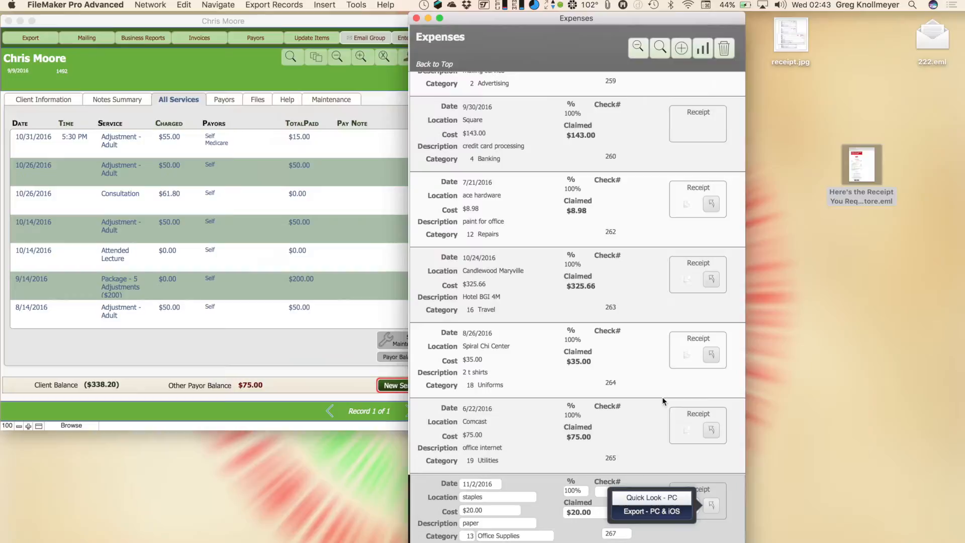
Step: Open the exported 222.eml from the desktop to check the receipt, close it, and return to the expenses
{"action": "left_click", "coordinate": [937, 41]}
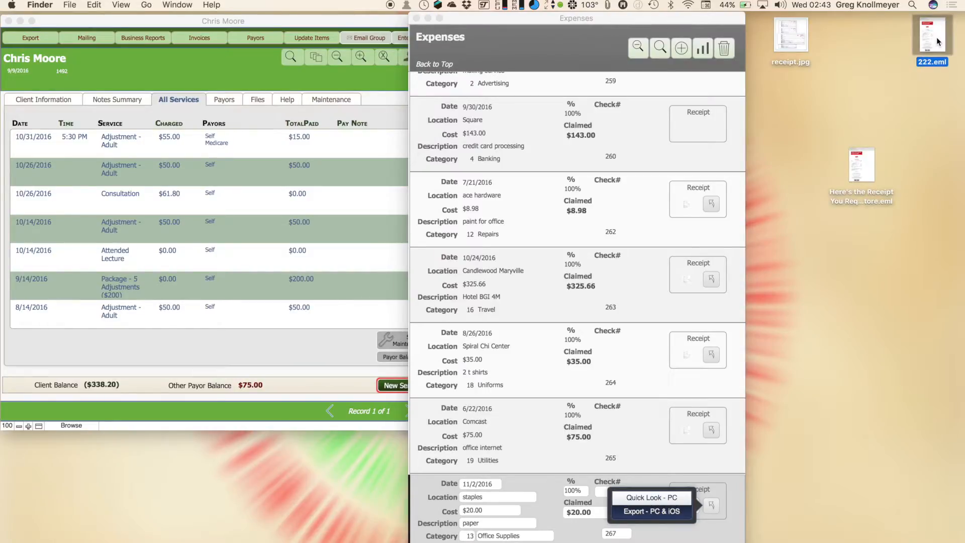
{"action": "double_click", "coordinate": [936, 37]}
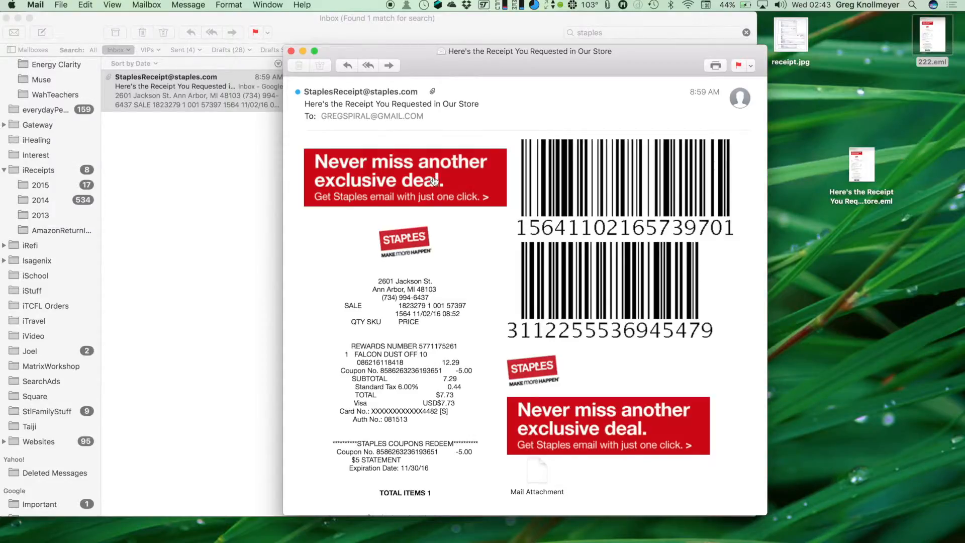
{"action": "left_click", "coordinate": [291, 50]}
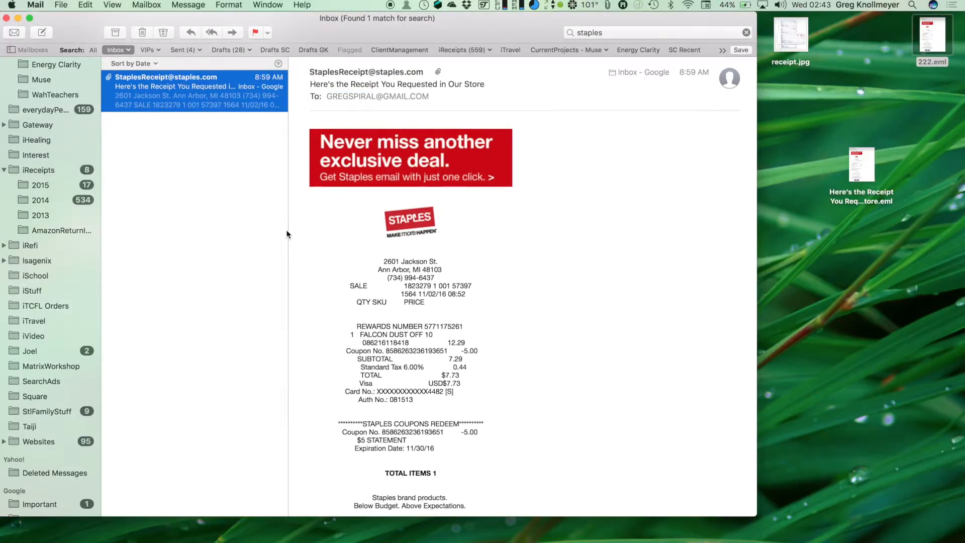
{"action": "key", "text": "ctrl+Left"}
Step: Dismiss the receipt options and clear the attached email from the staples expense's Receipt field
{"action": "left_click", "coordinate": [668, 451]}
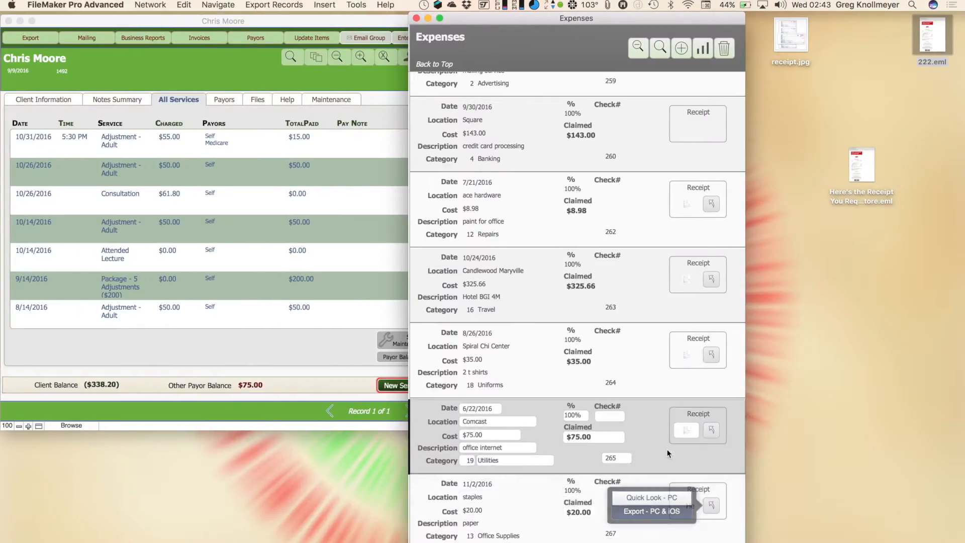
{"action": "left_click", "coordinate": [651, 497]}
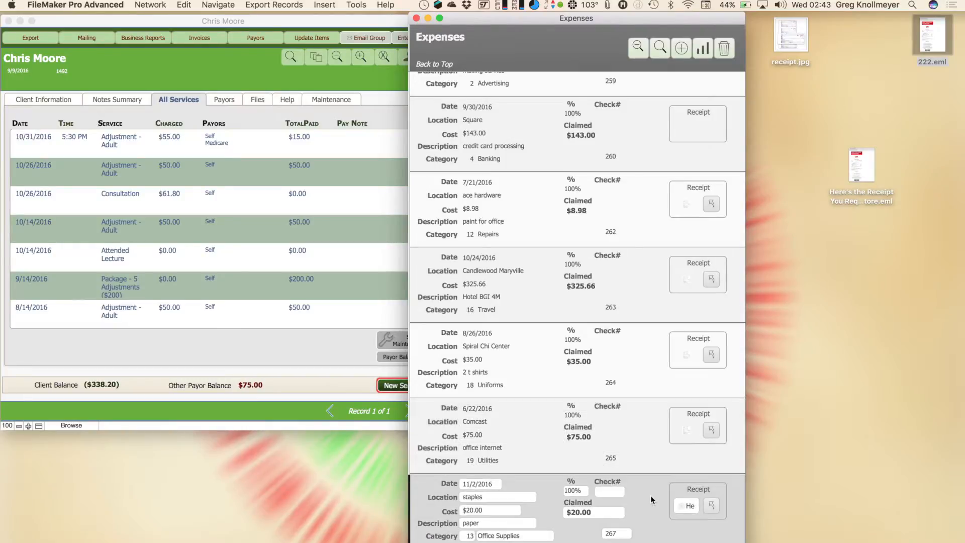
{"action": "left_click", "coordinate": [685, 509]}
{"action": "key", "text": "BackSpace"}
Step: Switch to Mail and try to export the Staples receipt email as a PDF
{"action": "key", "text": "ctrl+Right"}
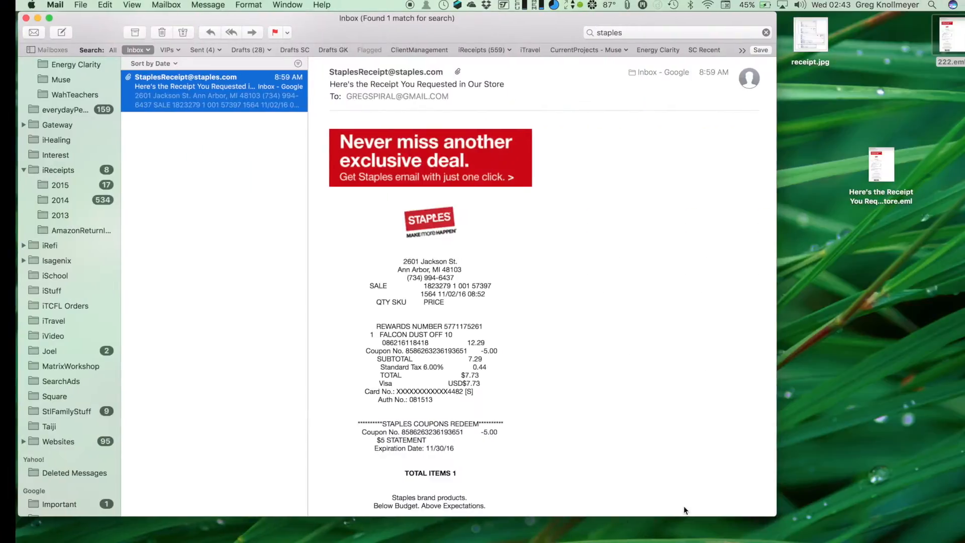
{"action": "left_click", "coordinate": [60, 5]}
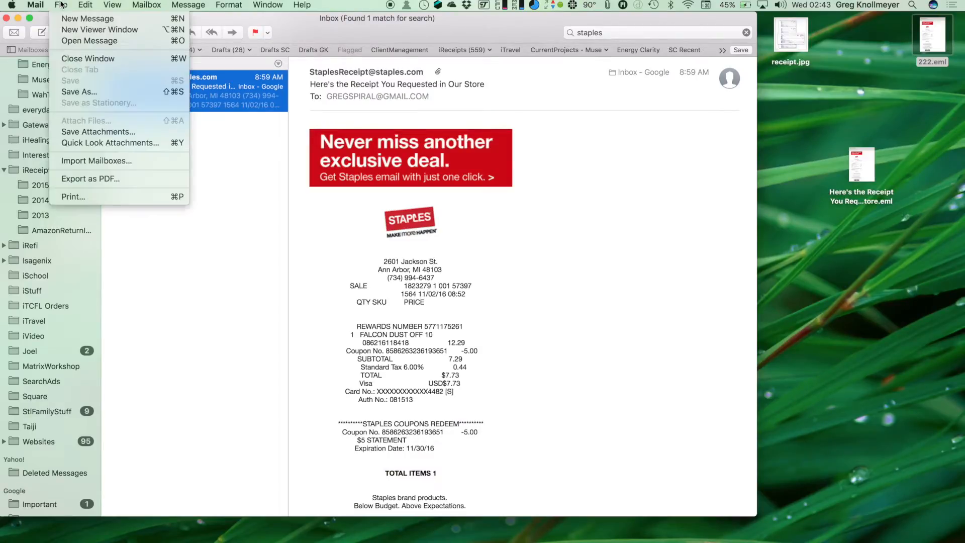
{"action": "left_click", "coordinate": [97, 177]}
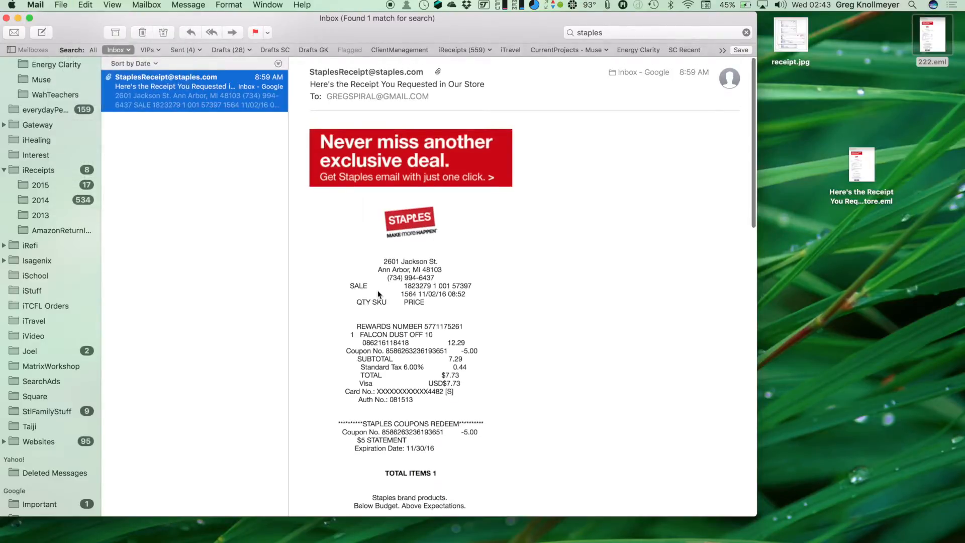
{"action": "scroll", "coordinate": [378, 290], "scroll_direction": "down", "scroll_amount": 3}
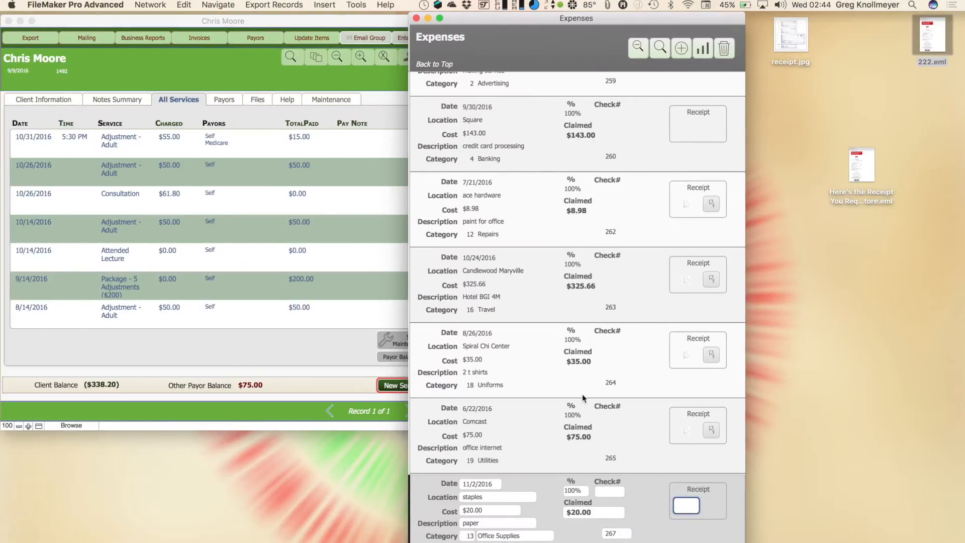
Step: Attach receipt.jpg from the desktop to the 11/2/2016 staples expense's Receipt field
{"action": "left_click", "coordinate": [793, 44]}
{"action": "left_click_drag", "start_coordinate": [793, 43], "coordinate": [681, 509]}
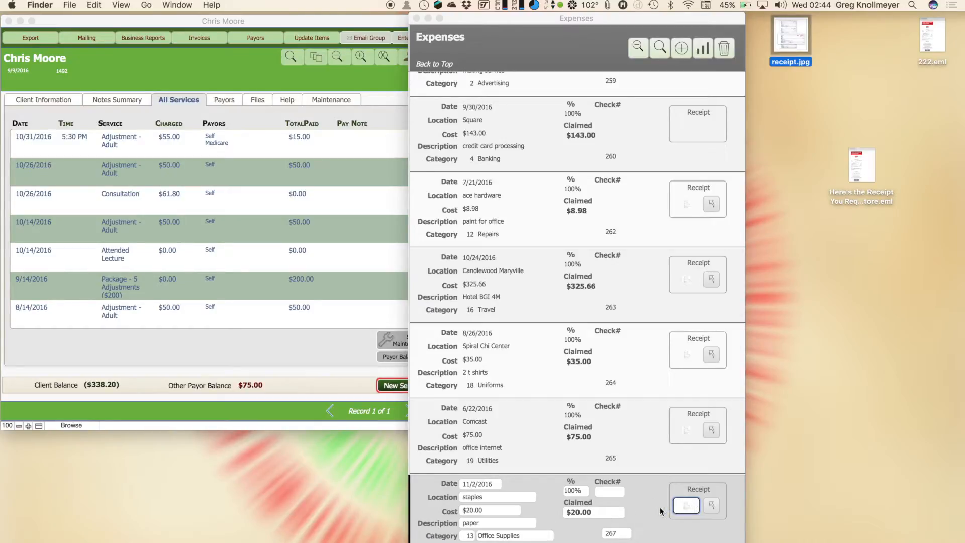
Step: Generate the Annual Expense business report for 2016
{"action": "left_click", "coordinate": [145, 36]}
{"action": "left_click", "coordinate": [145, 37]}
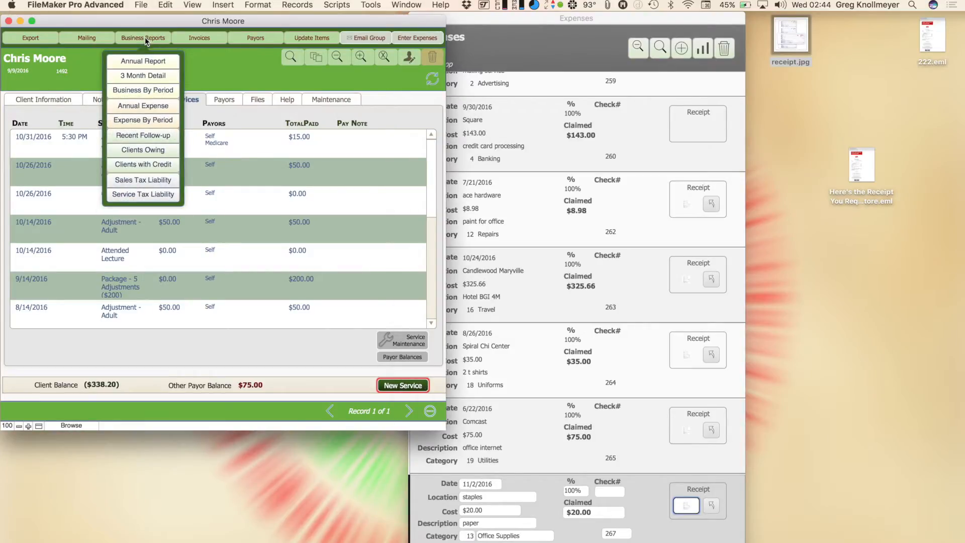
{"action": "left_click", "coordinate": [153, 106]}
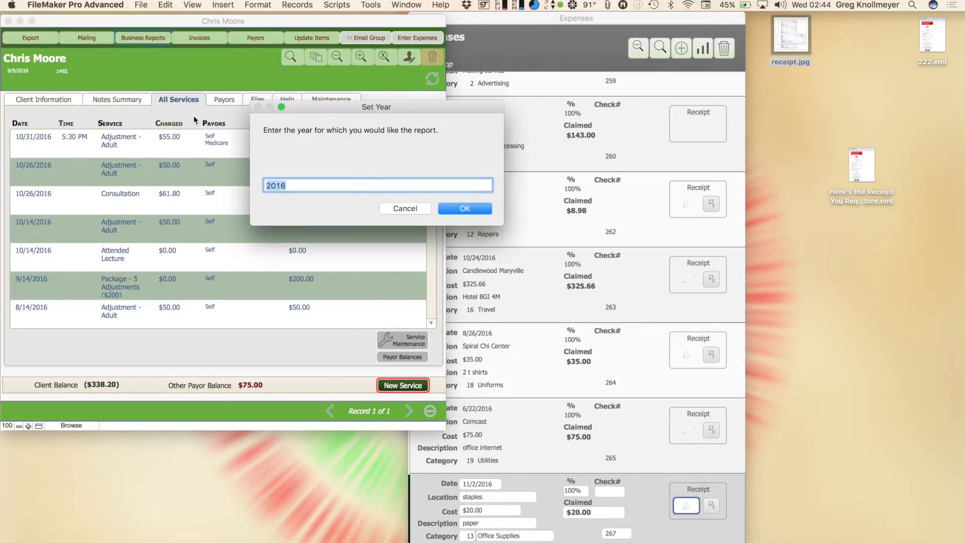
{"action": "left_click", "coordinate": [459, 209]}
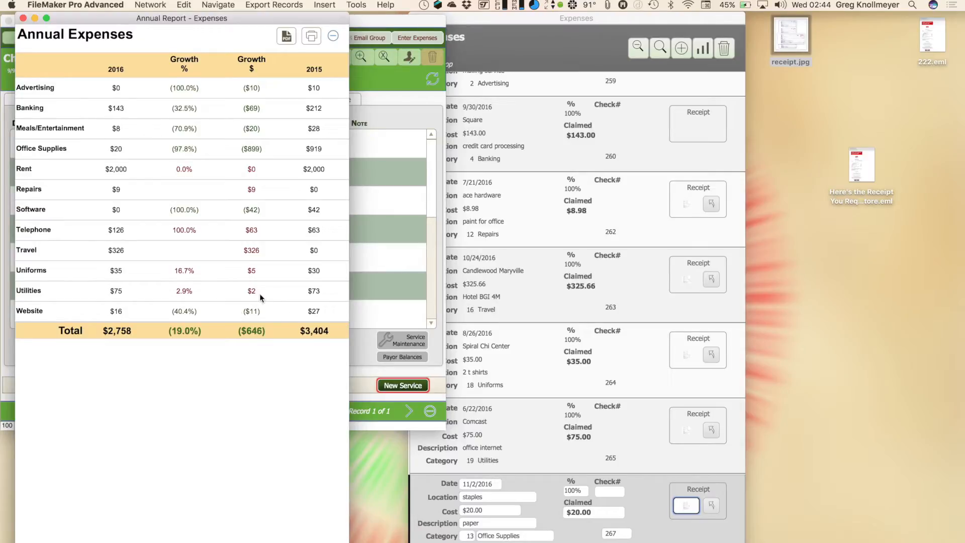
Step: Return to the expenses list and search it for the location staples
{"action": "left_click", "coordinate": [560, 63]}
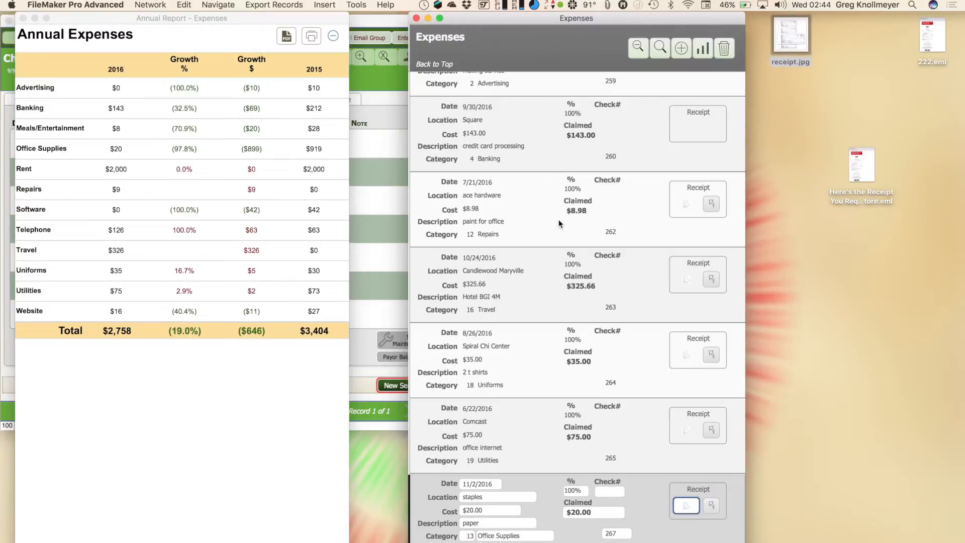
{"action": "key", "text": "super+f"}
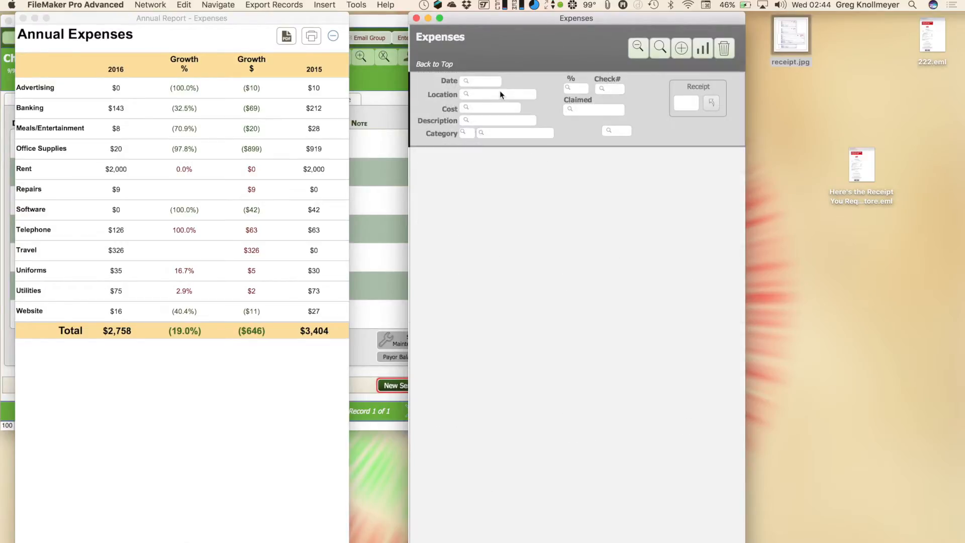
{"action": "left_click", "coordinate": [497, 94]}
{"action": "type", "text": "staples"}
{"action": "key", "text": "Return"}
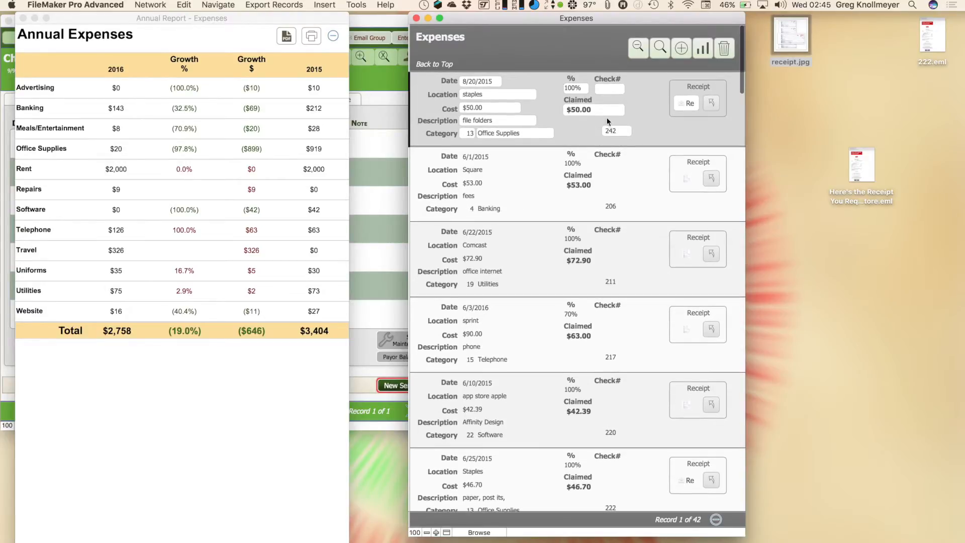
Step: Sort the expenses by date with the newest first and select the 11/2/2016 staples expense
{"action": "left_click", "coordinate": [705, 56]}
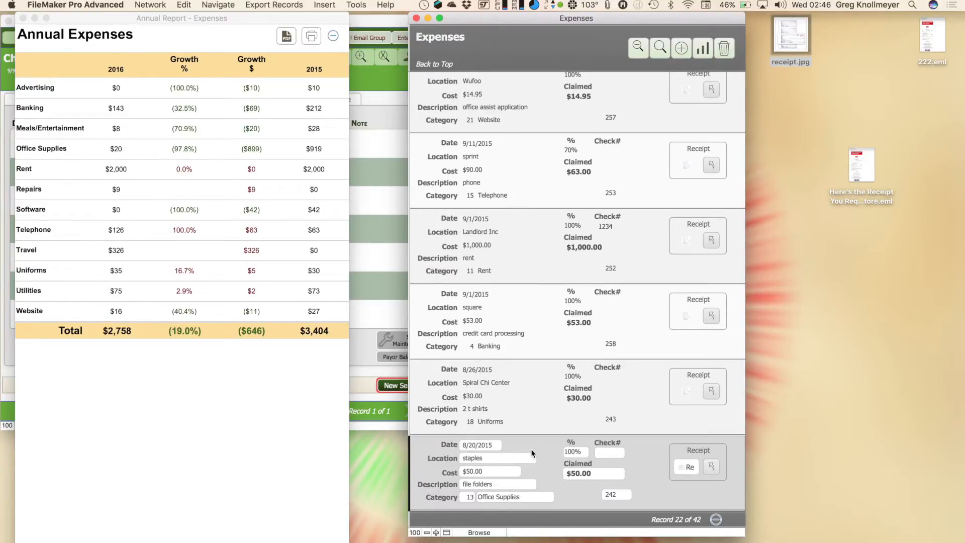
{"action": "scroll", "coordinate": [531, 448], "scroll_direction": "up", "scroll_amount": 20}
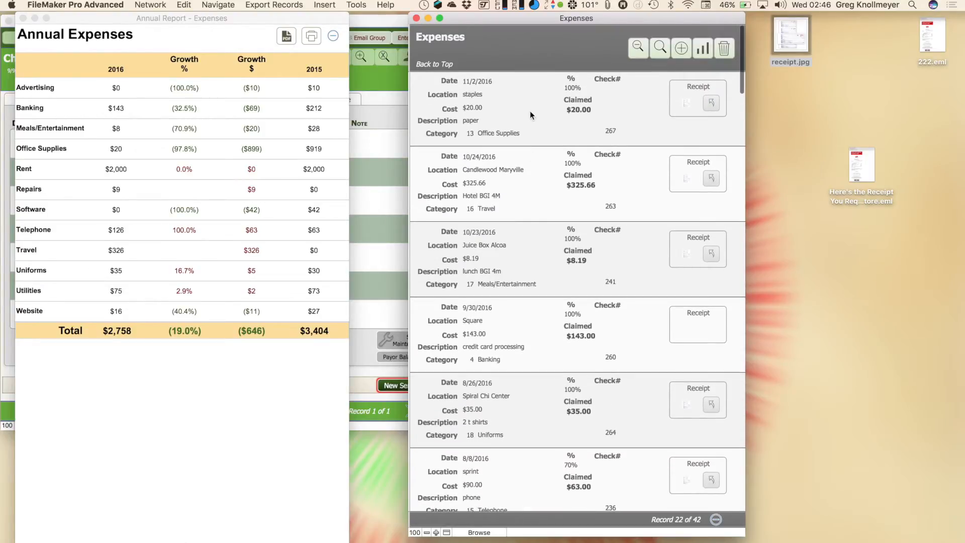
{"action": "left_click", "coordinate": [530, 111]}
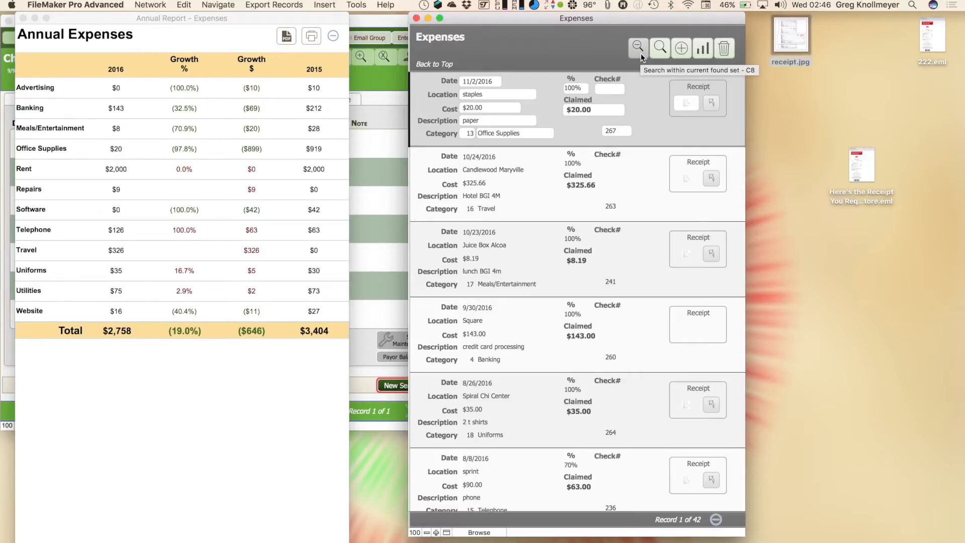
Step: Find the expenses with the location staples and narrow that found set to the year 2016
{"action": "left_click", "coordinate": [655, 56]}
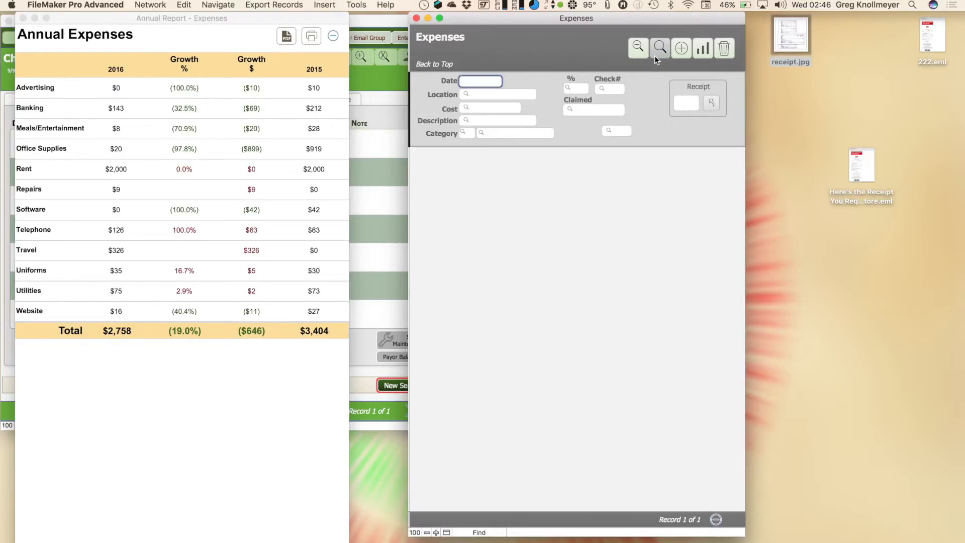
{"action": "left_click", "coordinate": [483, 95]}
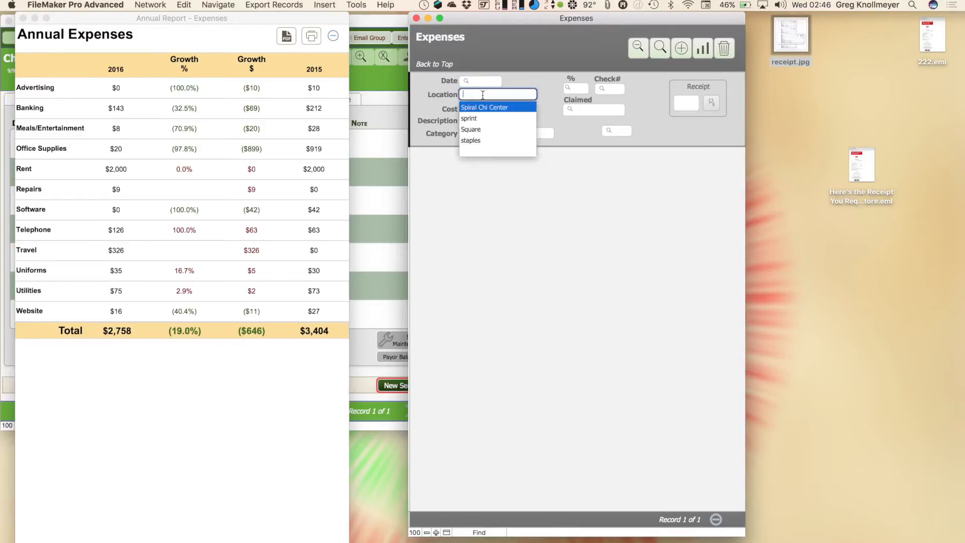
{"action": "type", "text": "staples"}
{"action": "key", "text": "Return"}
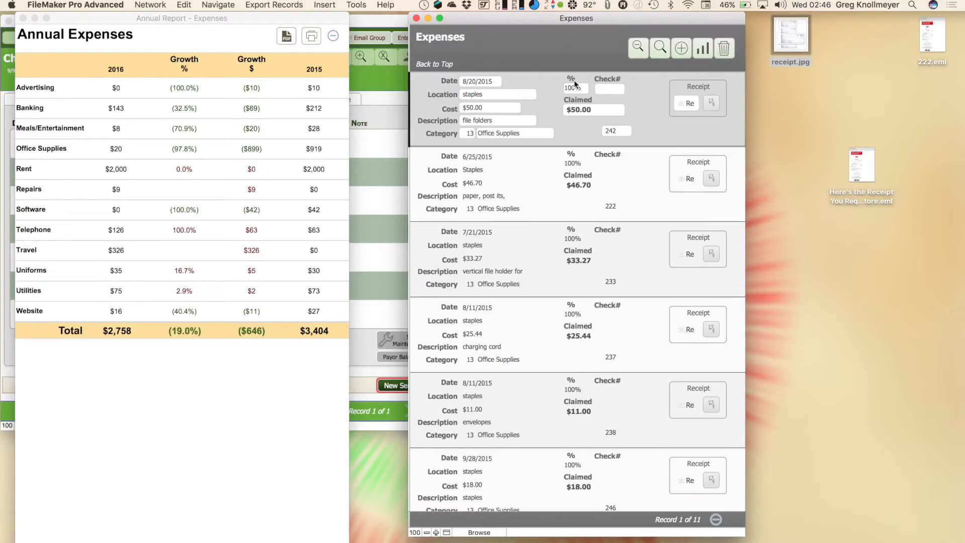
{"action": "left_click", "coordinate": [636, 50]}
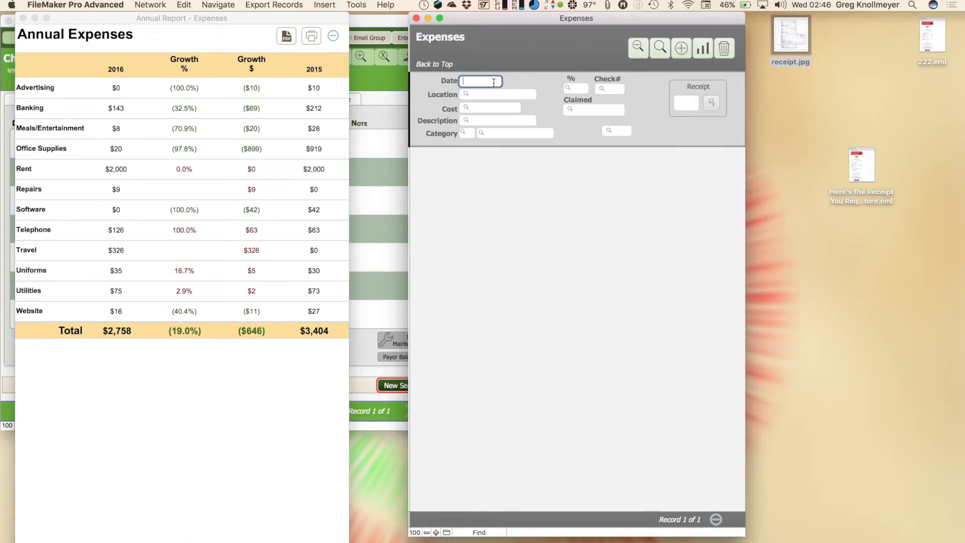
{"action": "type", "text": "2016"}
{"action": "key", "text": "Return"}
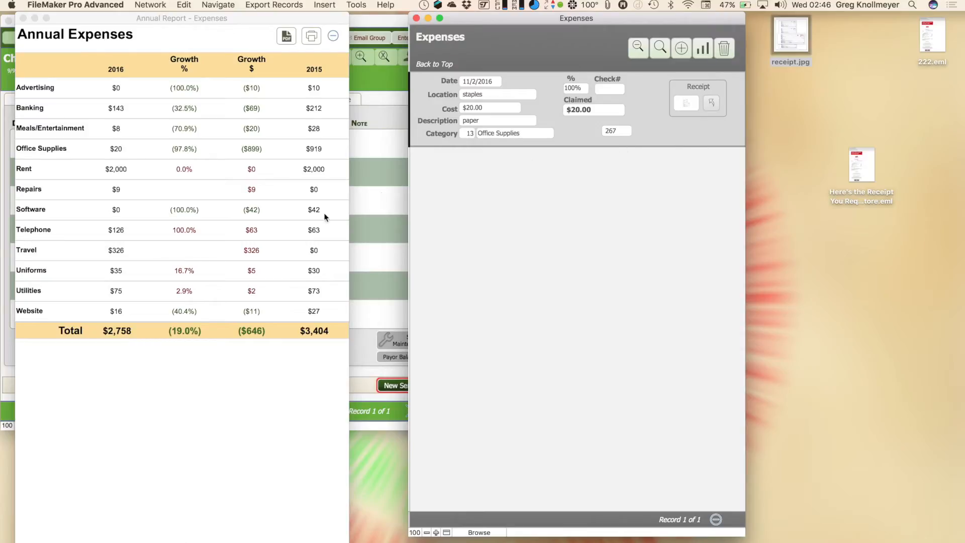
Step: Close the expenses list and annual report, and run the Expense By Period report from 1/1/2015 to 10/31/2016
{"action": "left_click", "coordinate": [416, 18]}
{"action": "left_click", "coordinate": [23, 18]}
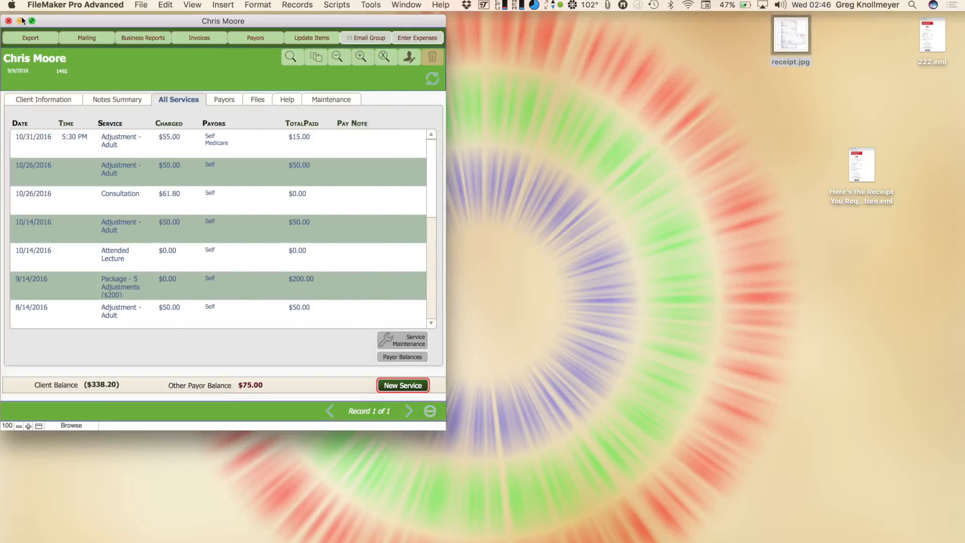
{"action": "left_click", "coordinate": [138, 39]}
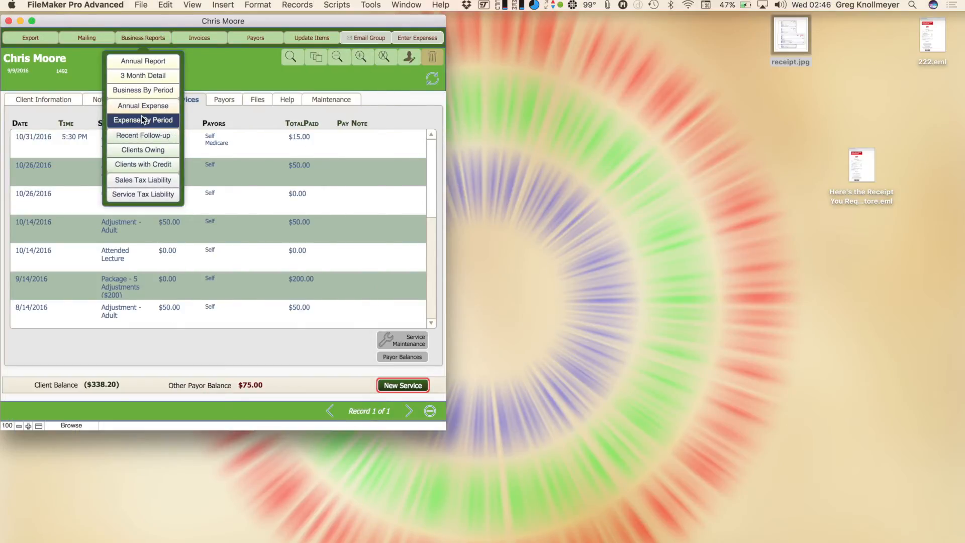
{"action": "left_click", "coordinate": [143, 120]}
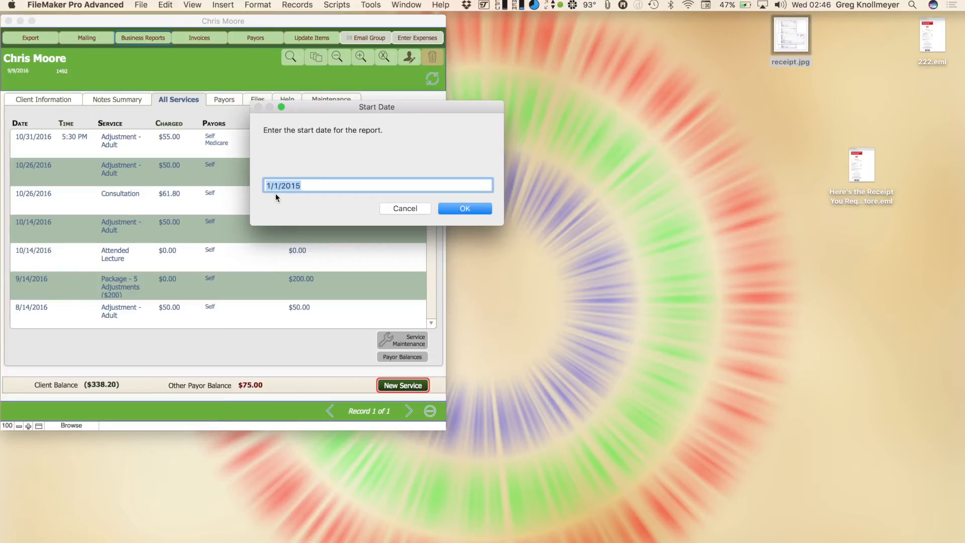
{"action": "left_click", "coordinate": [457, 208]}
{"action": "left_click", "coordinate": [462, 210]}
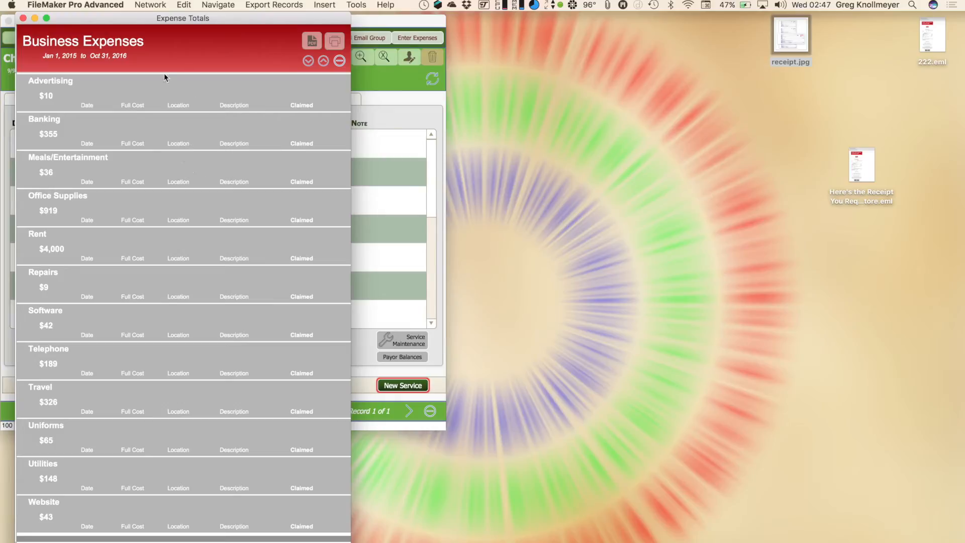
Step: Review the report's category totals and breakdown chart, and expand all categories to list their individual expenses
{"action": "scroll", "coordinate": [70, 204], "scroll_direction": "down", "scroll_amount": 10}
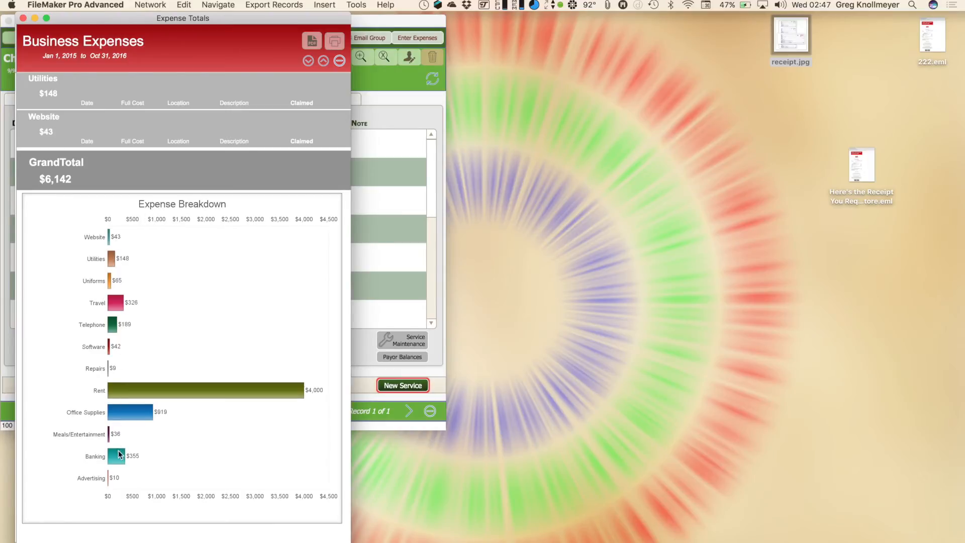
{"action": "scroll", "coordinate": [134, 337], "scroll_direction": "up", "scroll_amount": 10}
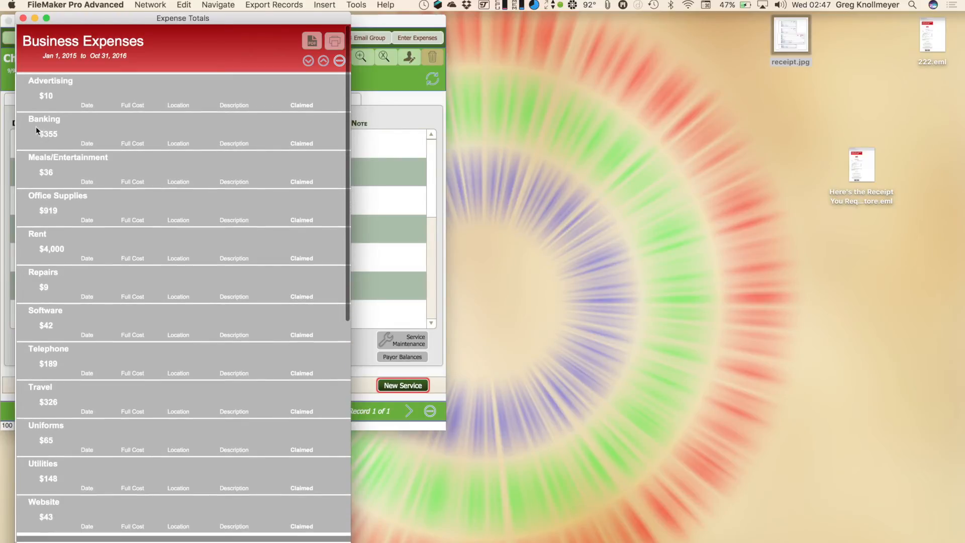
{"action": "left_click", "coordinate": [308, 62]}
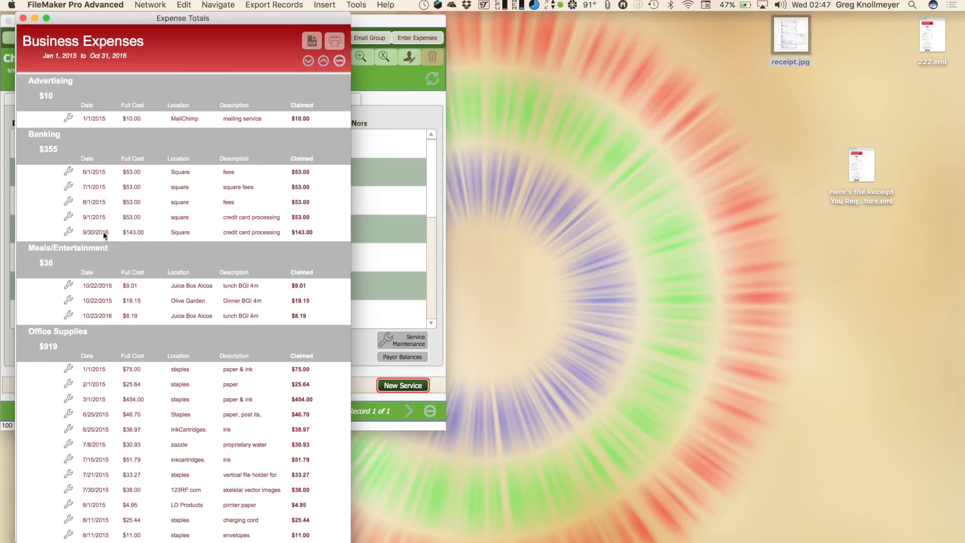
Step: Open the detail of the 9/30/2016 Square banking expense and place its window beside the report
{"action": "left_click", "coordinate": [68, 233]}
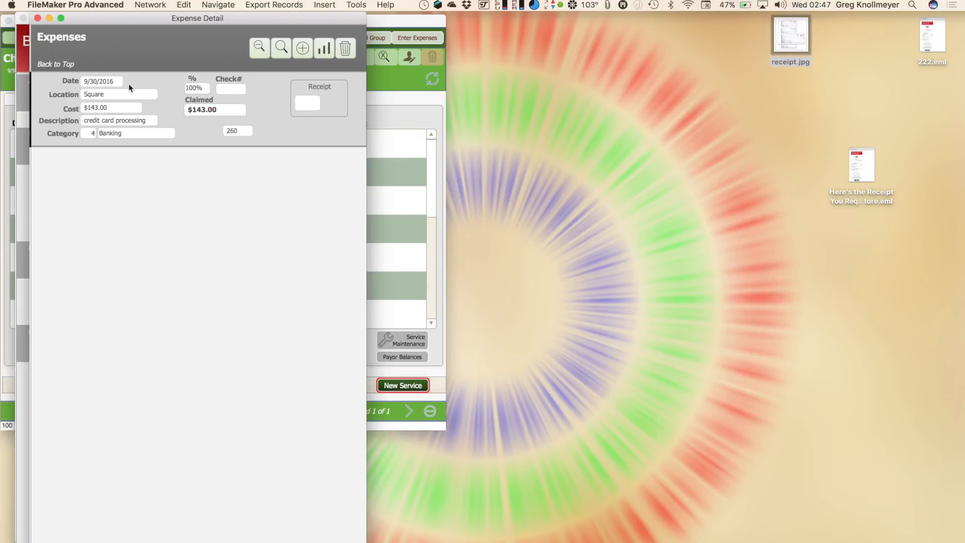
{"action": "left_click_drag", "start_coordinate": [155, 20], "coordinate": [548, 22]}
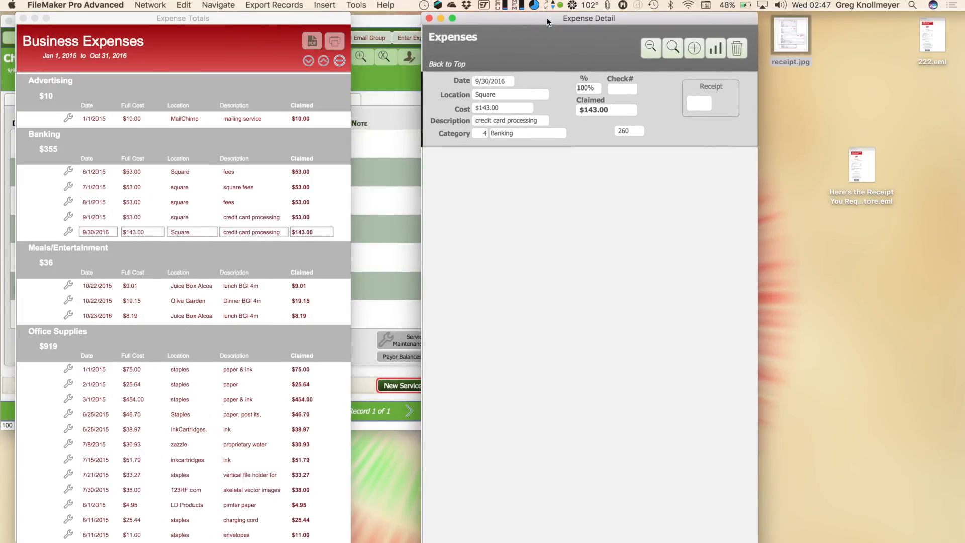